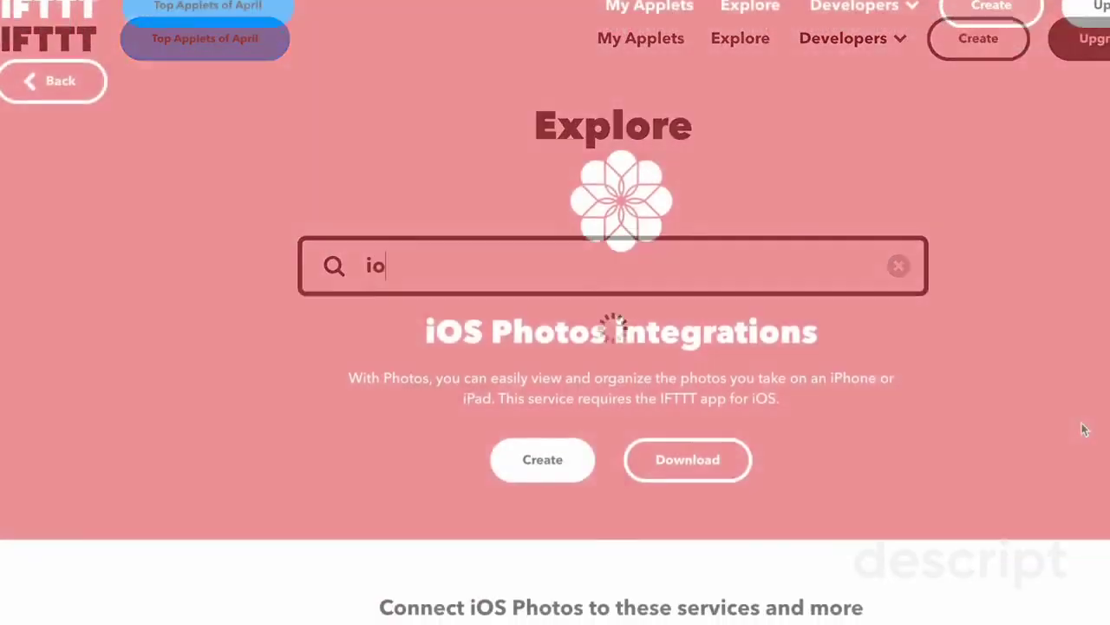
scroll(1082, 427, down, 2)
scroll(1082, 429, down, 2)
scroll(1082, 429, down, 1)
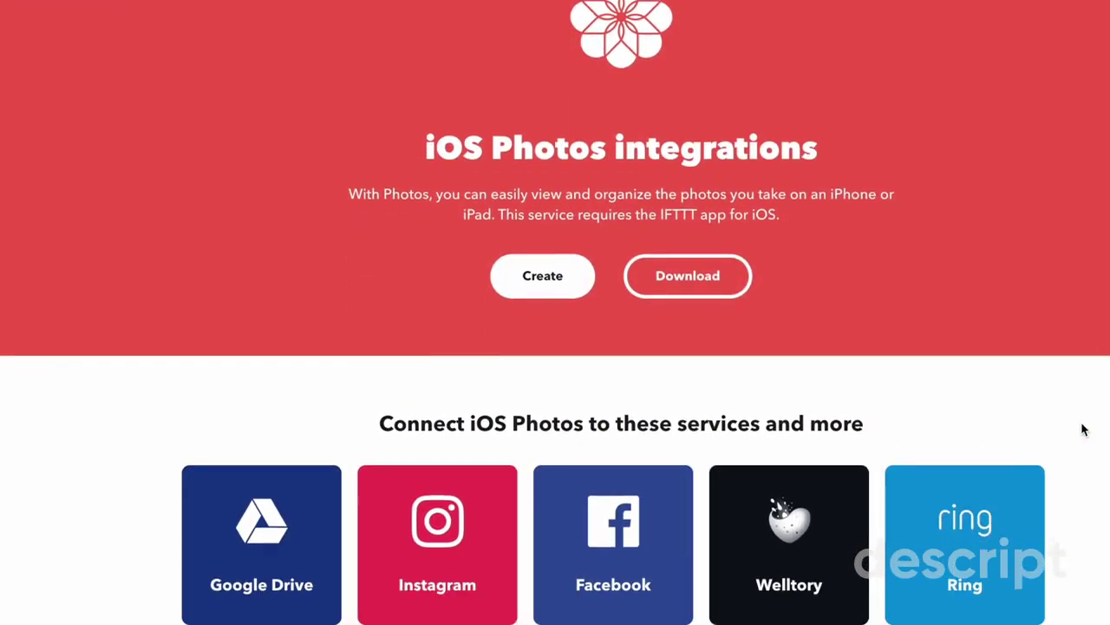
scroll(1083, 430, down, 3)
scroll(1083, 429, down, 3)
scroll(1082, 430, down, 1)
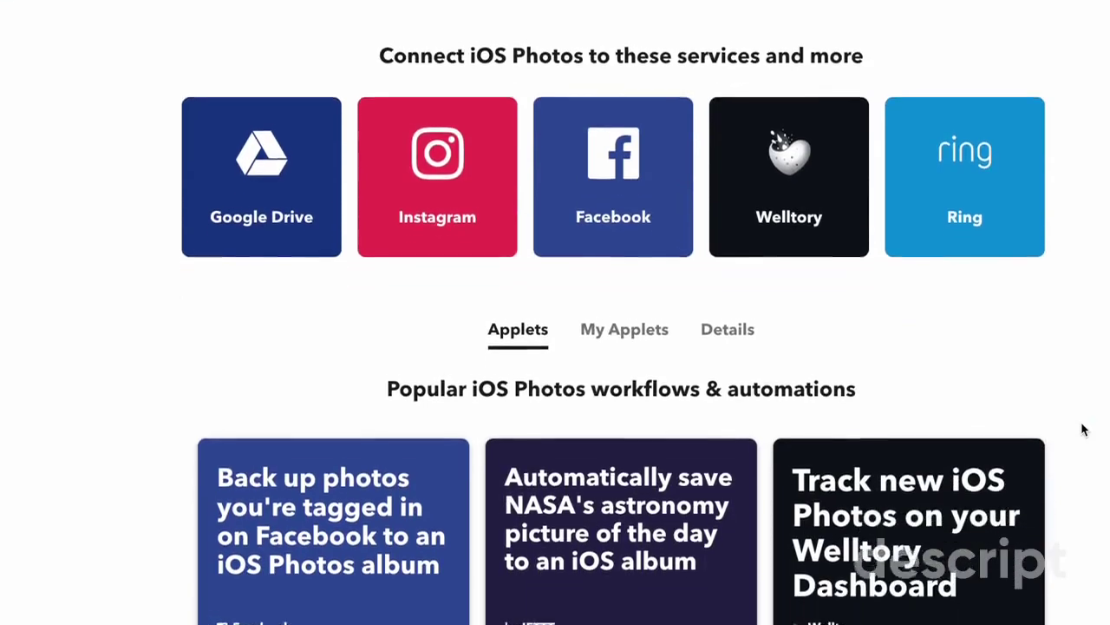
scroll(1082, 429, down, 1)
scroll(1082, 430, down, 1)
scroll(1083, 430, down, 1)
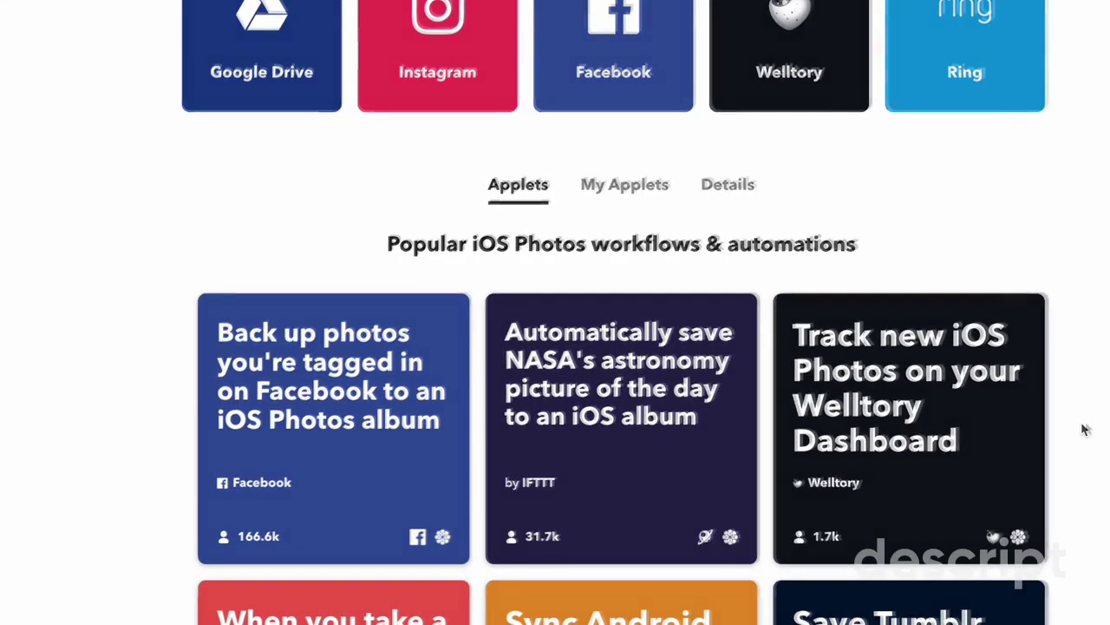
scroll(1087, 429, down, 5)
scroll(1087, 429, down, 2)
scroll(1087, 429, down, 3)
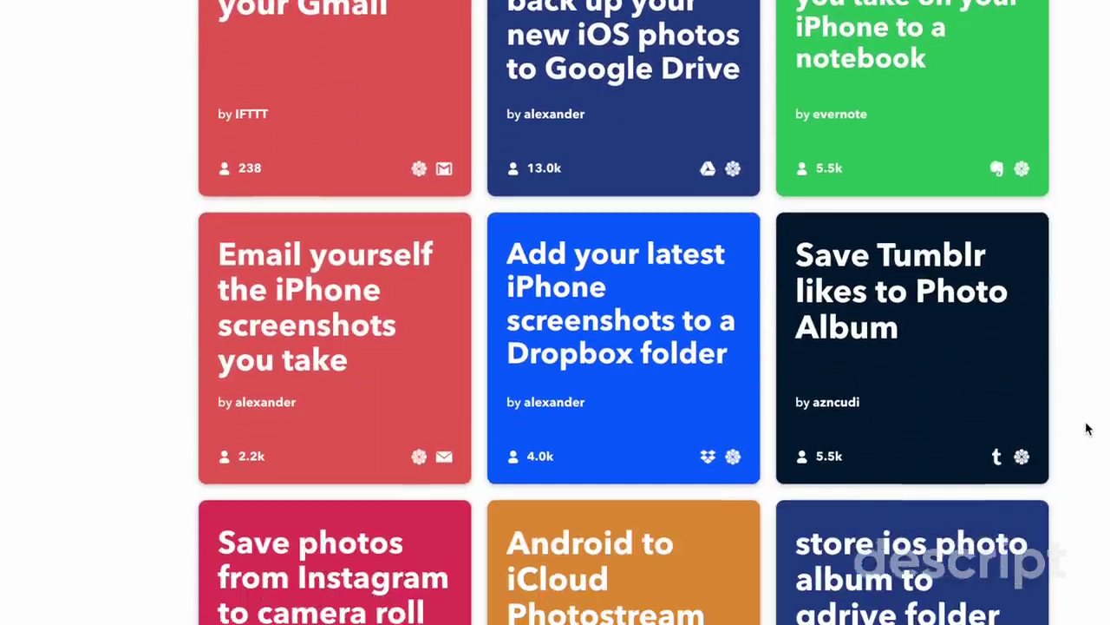
scroll(1087, 429, down, 2)
scroll(1087, 428, down, 3)
scroll(1087, 429, down, 4)
scroll(1087, 428, down, 2)
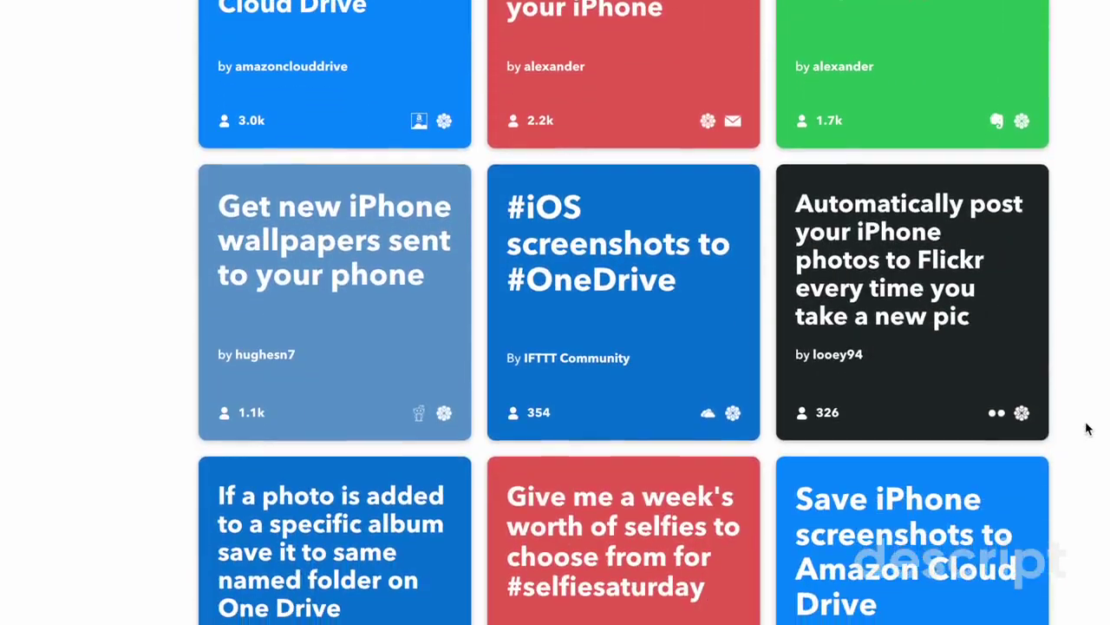
scroll(1087, 429, down, 1)
scroll(1087, 429, down, 4)
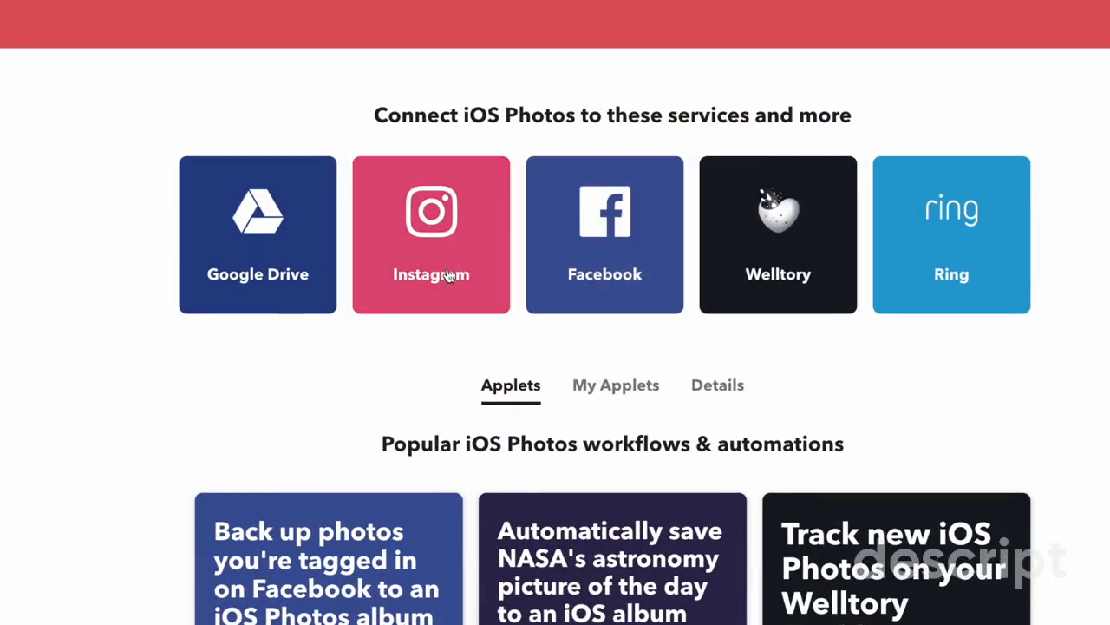
Open the IFTTT integration page connecting Instagram with iOS Photos.
click(449, 275)
scroll(935, 475, down, 4)
scroll(936, 476, down, 5)
scroll(935, 476, down, 1)
scroll(937, 477, down, 3)
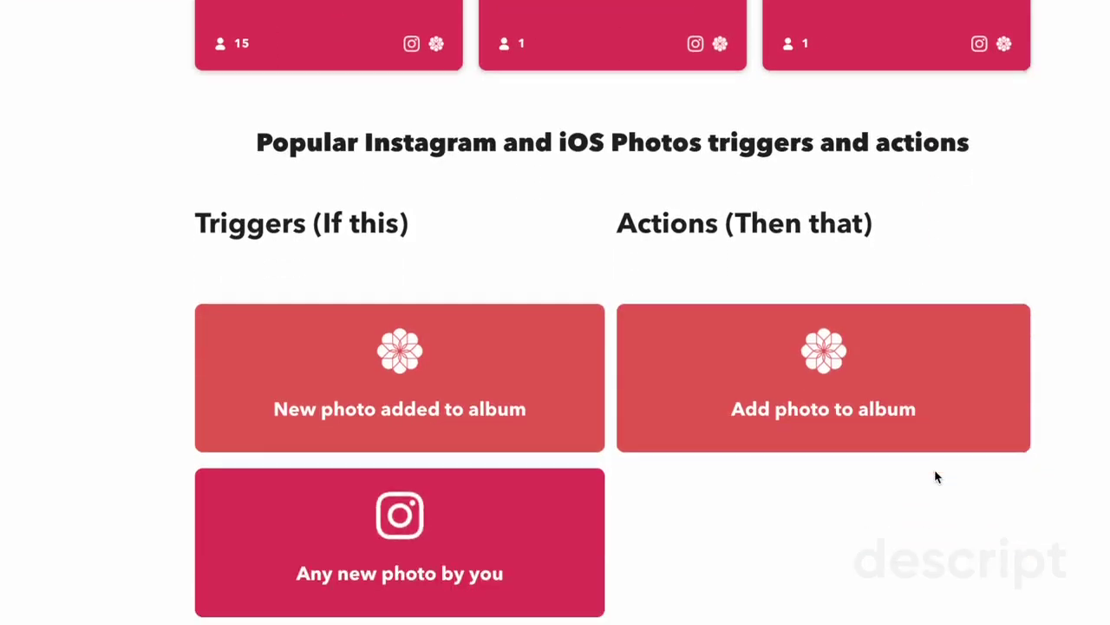
scroll(937, 477, down, 1)
scroll(937, 477, down, 1)
scroll(936, 475, down, 1)
scroll(936, 475, down, 1)
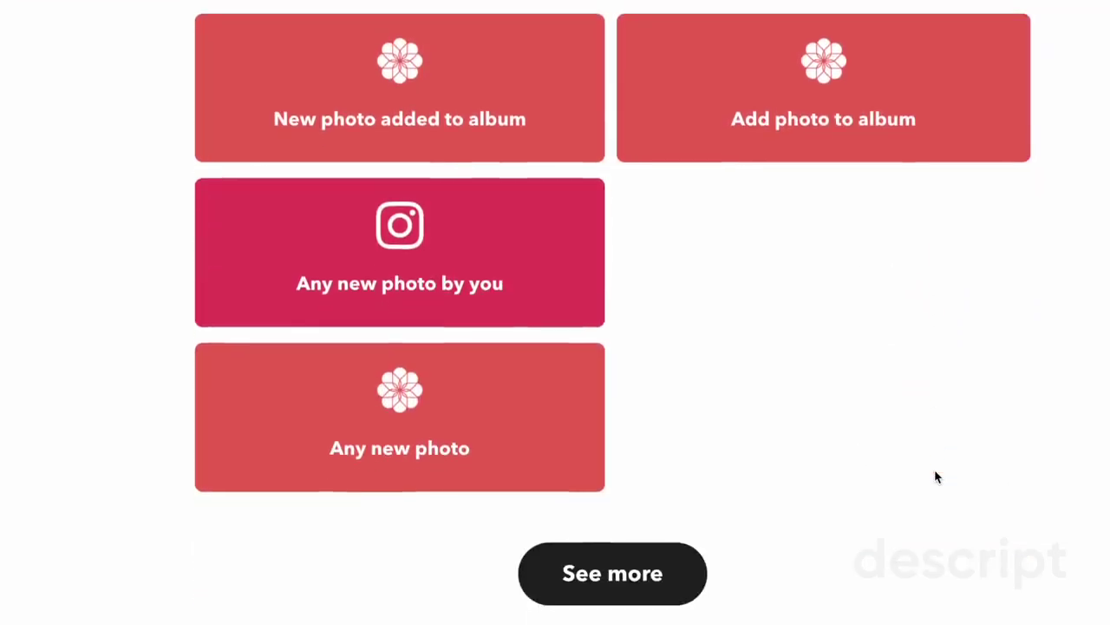
scroll(936, 476, down, 1)
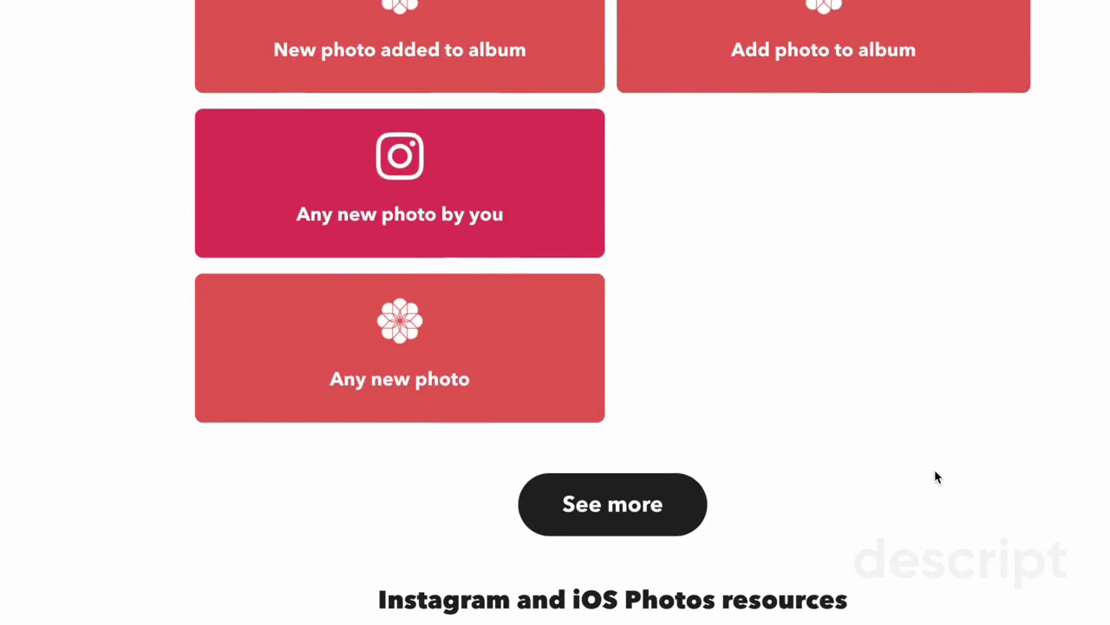
scroll(935, 477, down, 1)
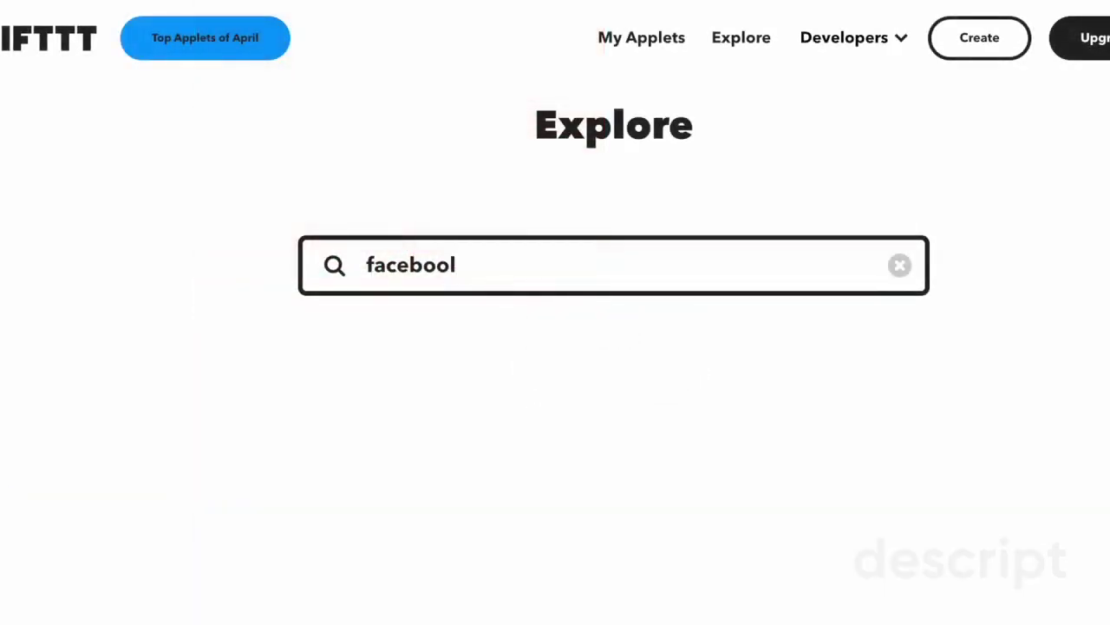
text(k)
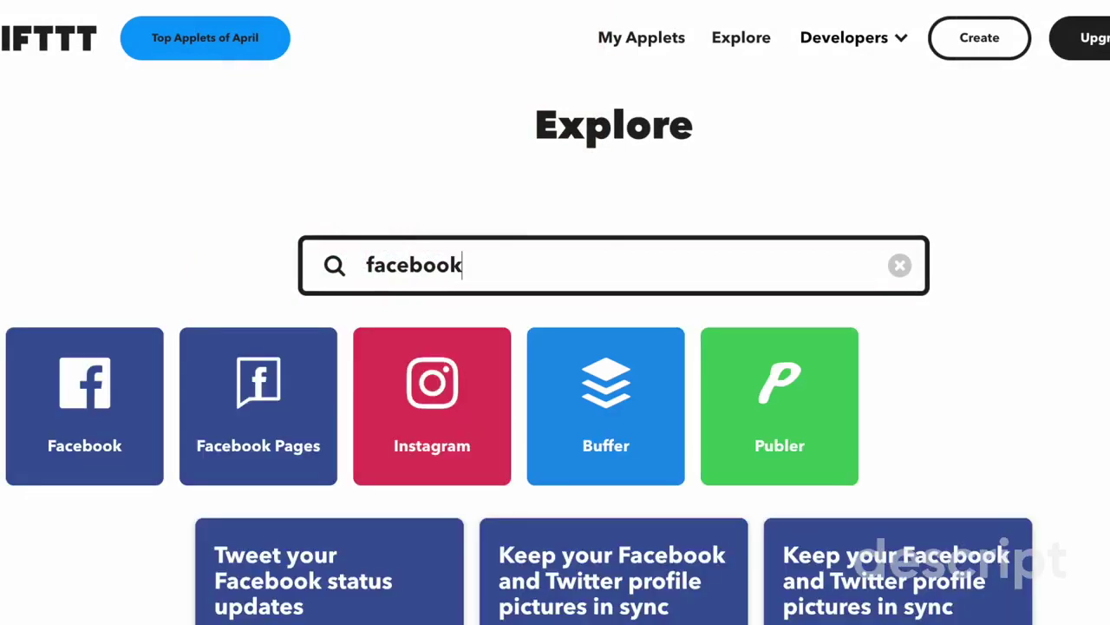
scroll(1044, 412, down, 2)
scroll(1044, 412, down, 3)
scroll(1045, 412, down, 1)
scroll(1045, 412, down, 2)
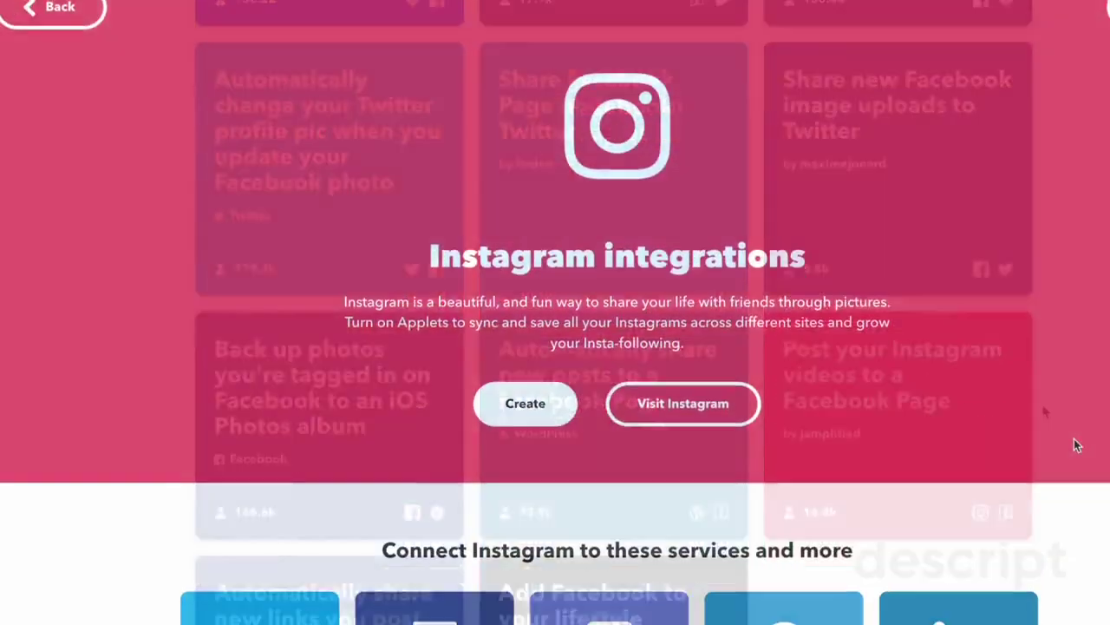
scroll(1075, 445, down, 4)
scroll(1076, 445, down, 1)
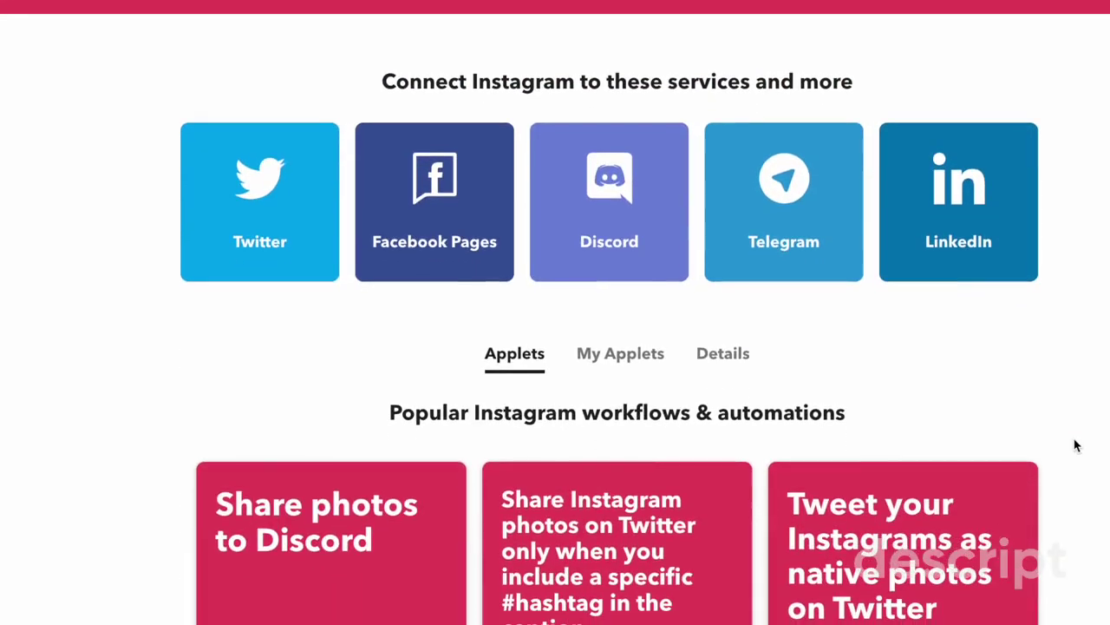